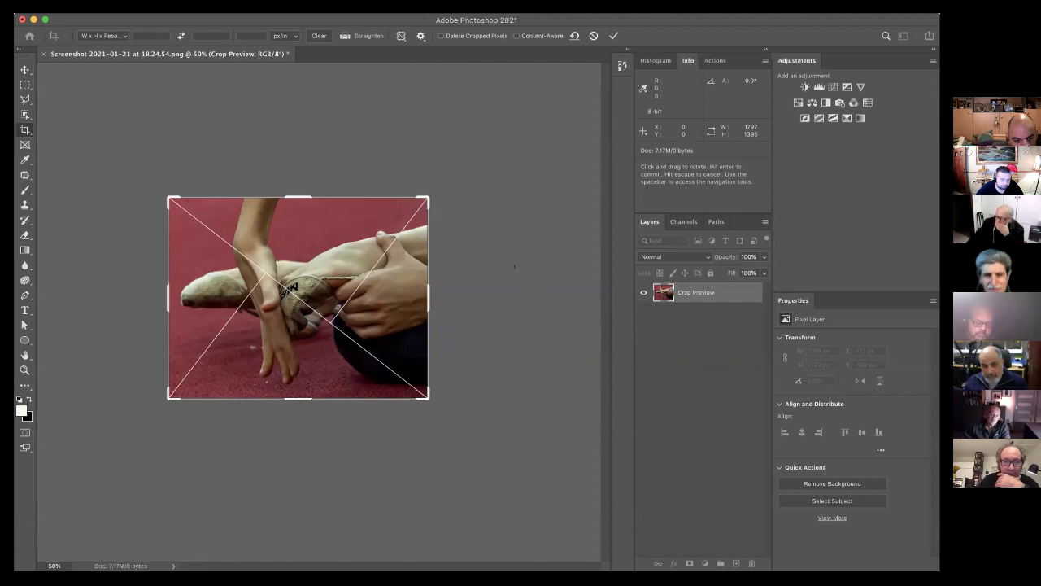
Extend the crop's right edge to about 1940 px wide to include more of the forearm and leg
left_click_drag(486, 249, 496, 255)
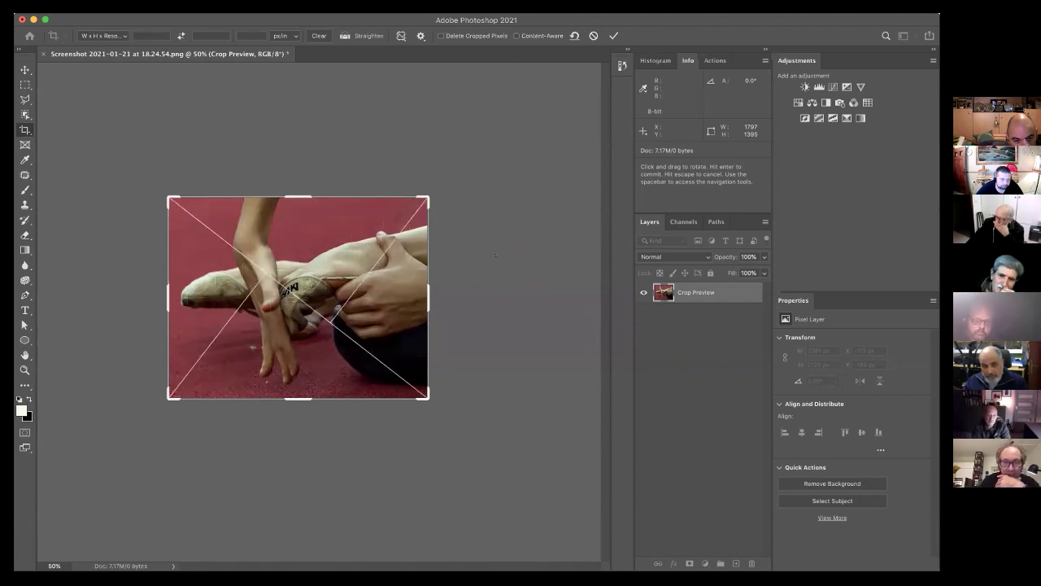
key("super+equal")
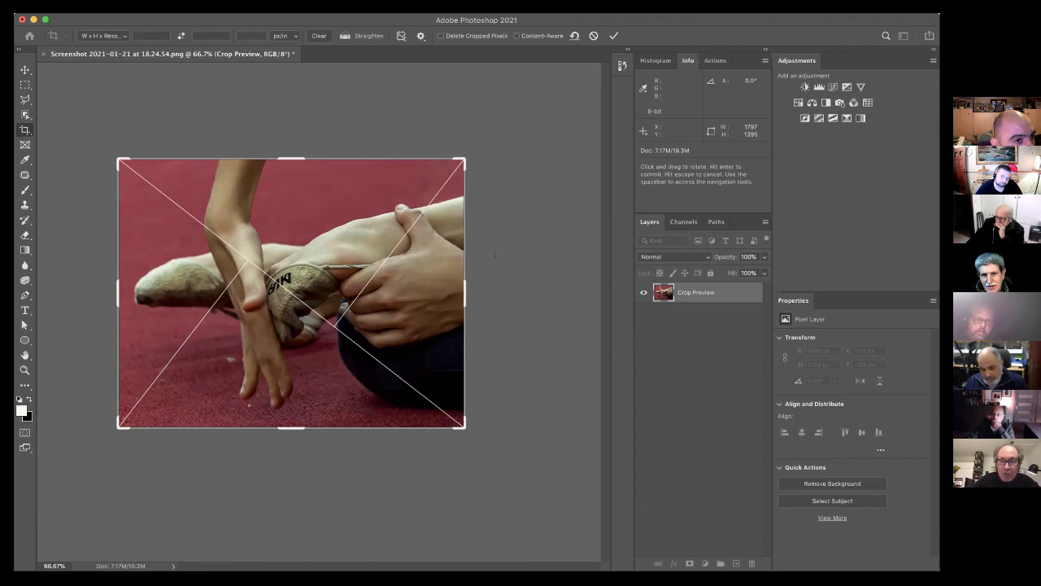
key("super+equal")
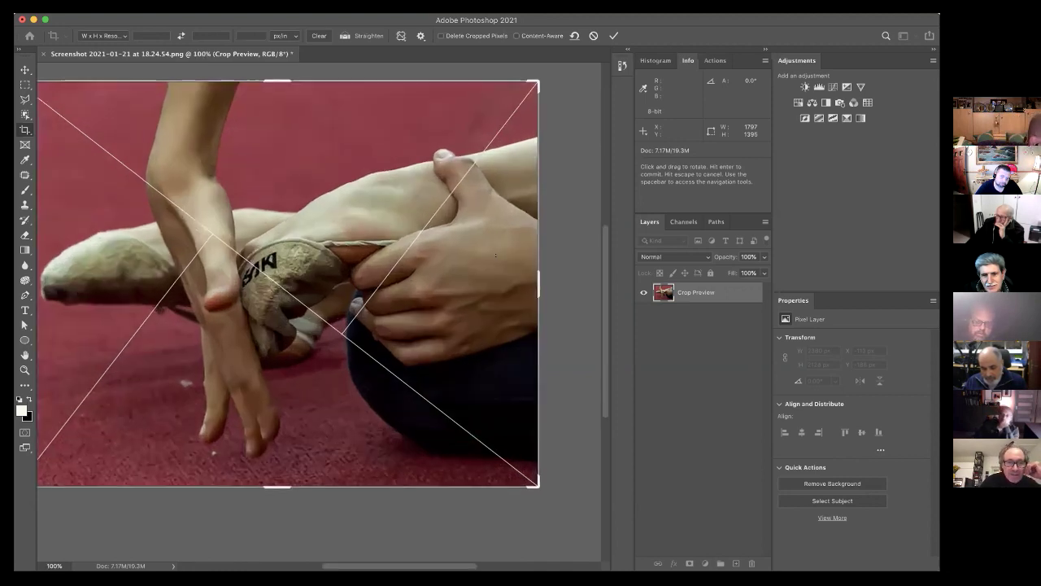
key("super+minus")
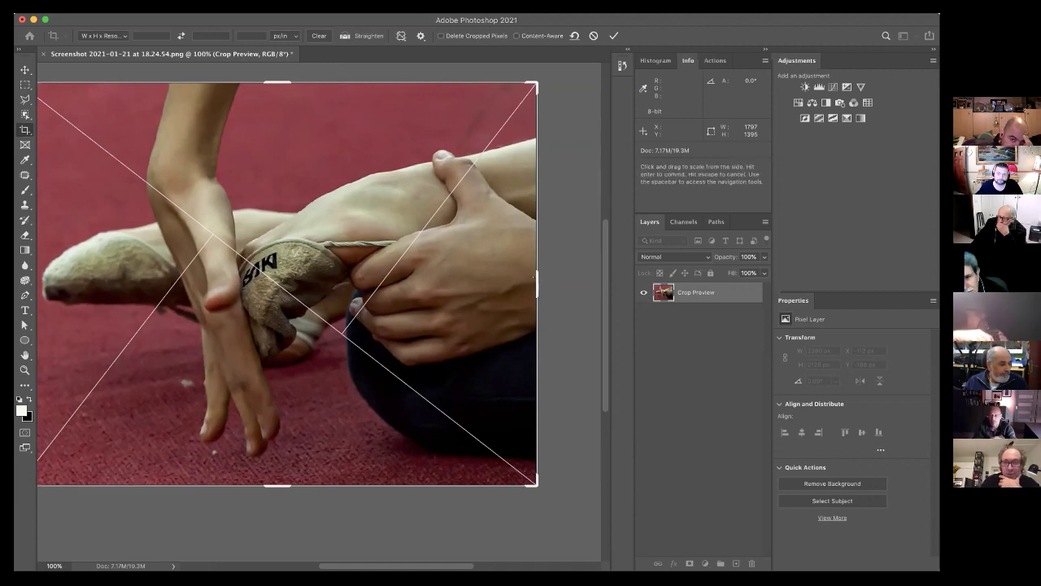
left_click_drag(535, 277, 573, 276)
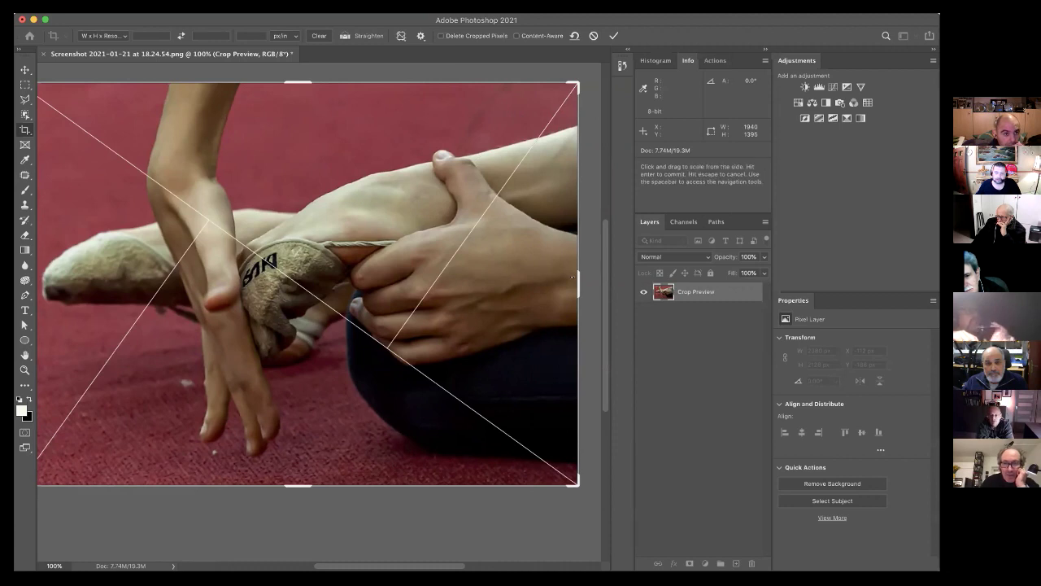
left_click_drag(580, 283, 589, 281)
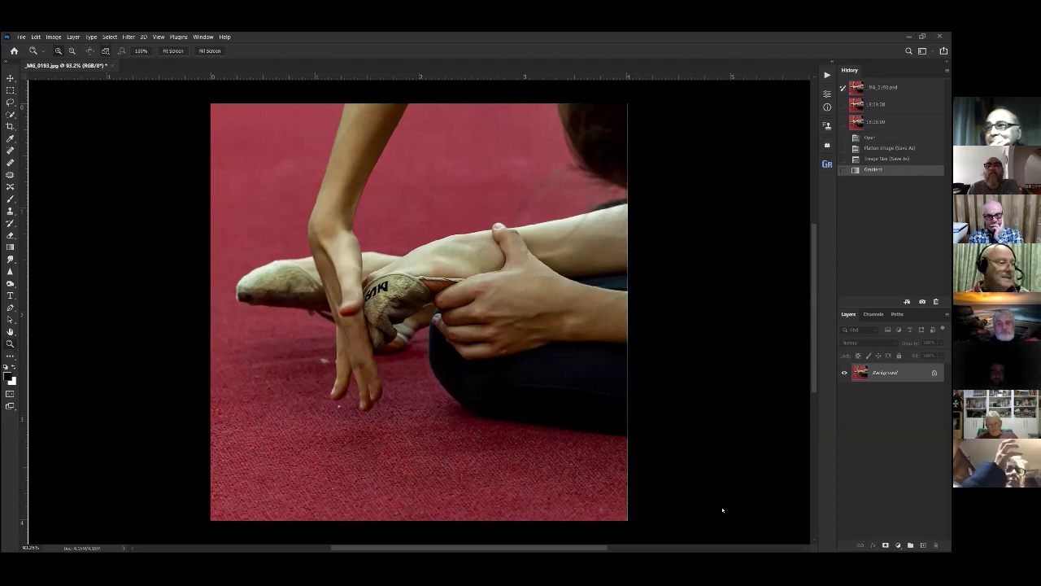
Examine the square version of the ballet shoe photo, both as a whole and close up on the hands
scroll(586, 323, "down", 2)
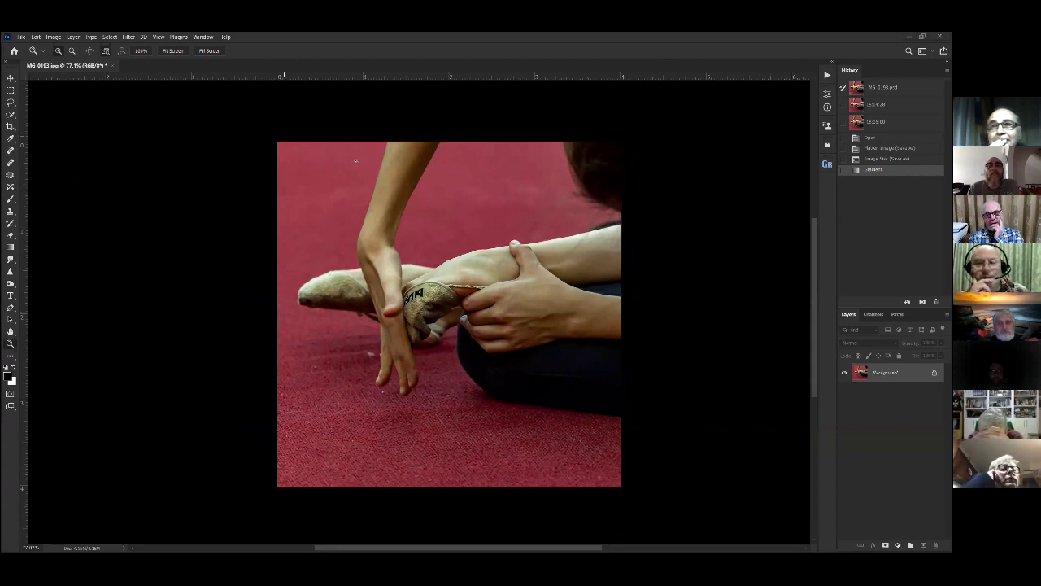
scroll(688, 244, "right", 2)
scroll(688, 244, "down", 1)
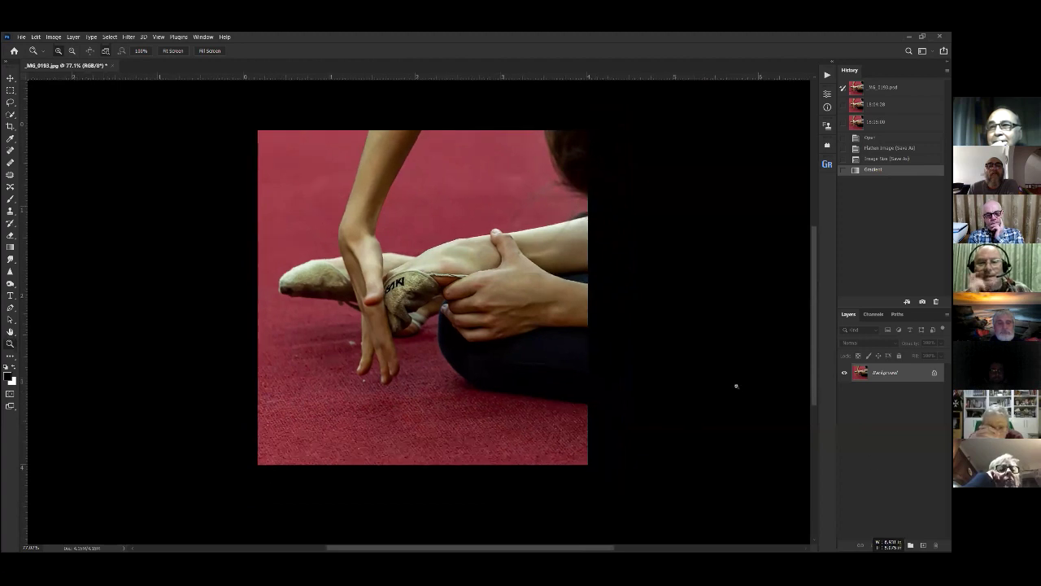
scroll(724, 488, "right", 3)
scroll(688, 409, "up", 3)
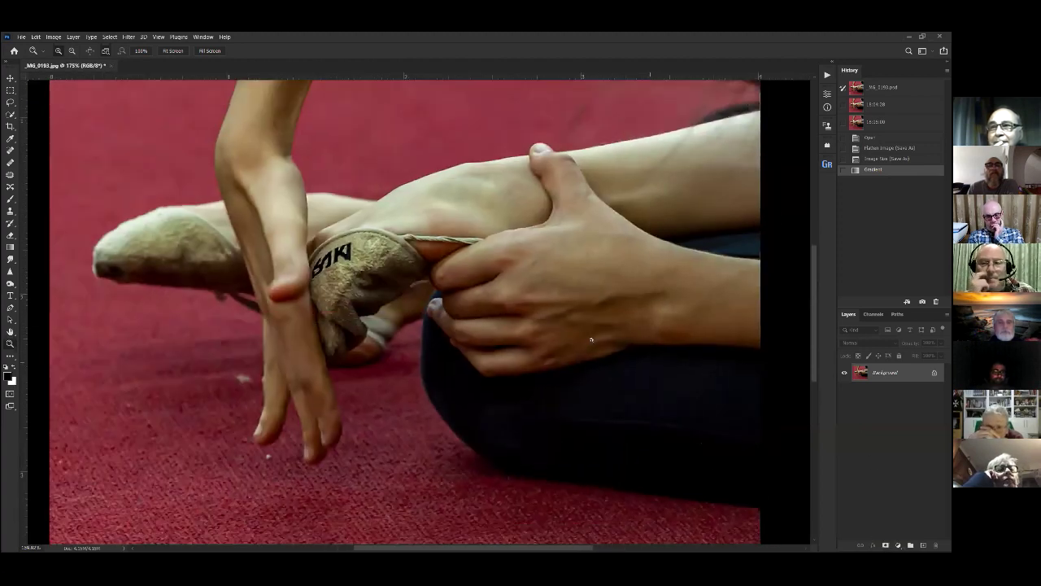
scroll(736, 307, "down", 3)
scroll(683, 261, "up", 3)
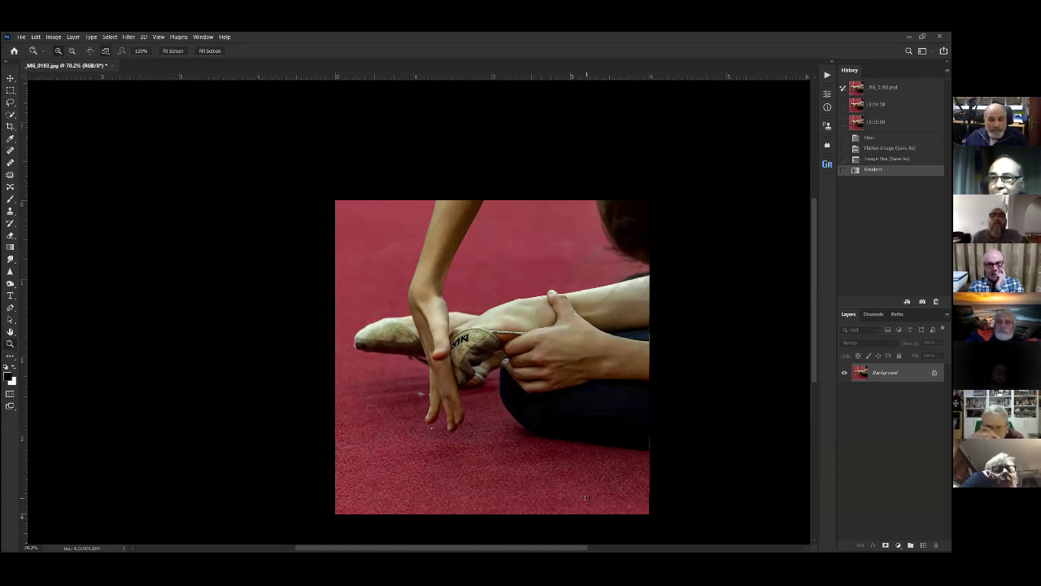
Duplicate the image layer twice in _MG_0193.jpg and minimize the editor window
key("ctrl+j")
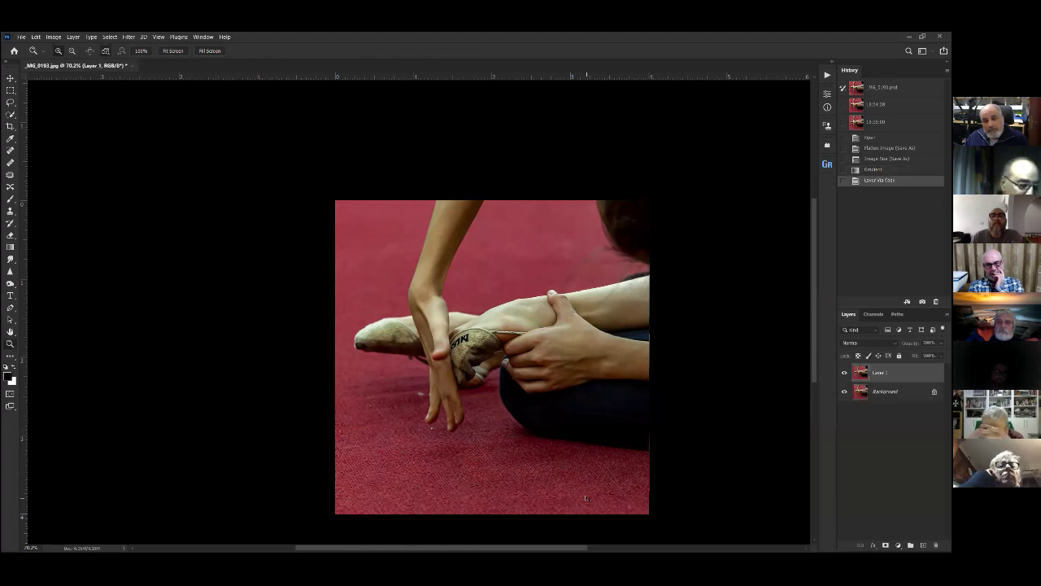
key("ctrl+j")
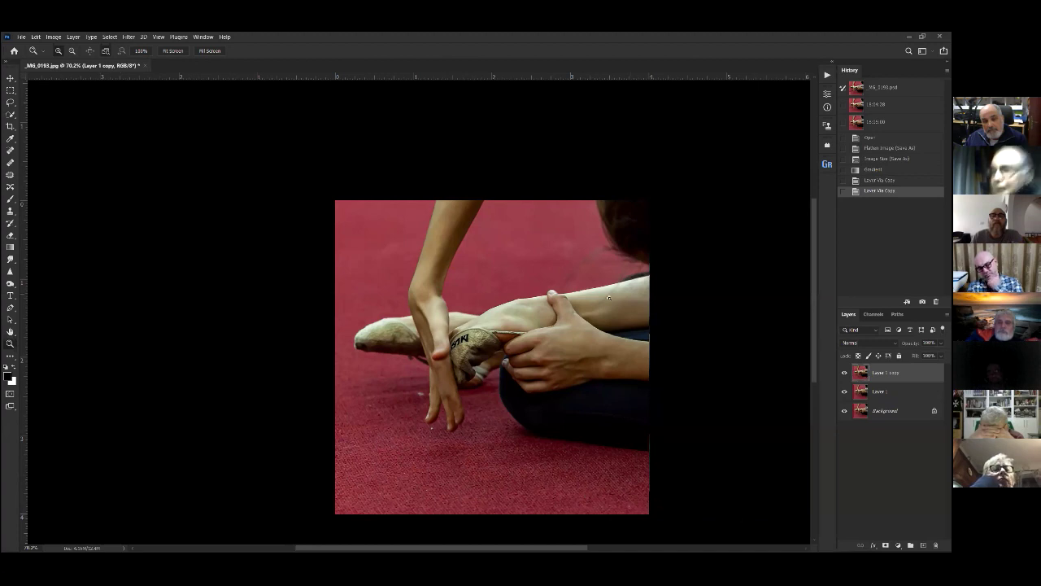
left_click_drag(686, 404, 669, 402)
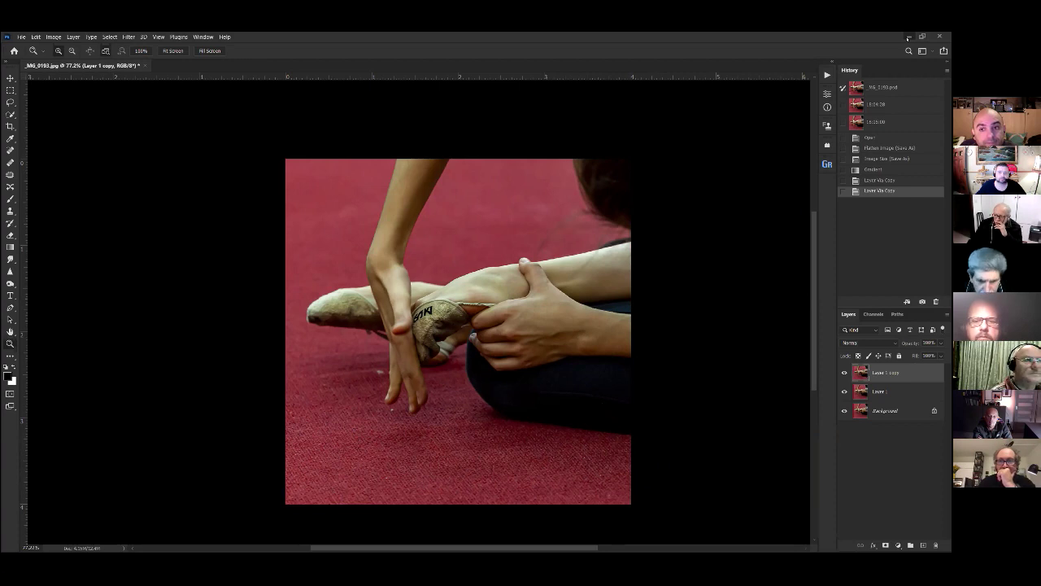
left_click(908, 38)
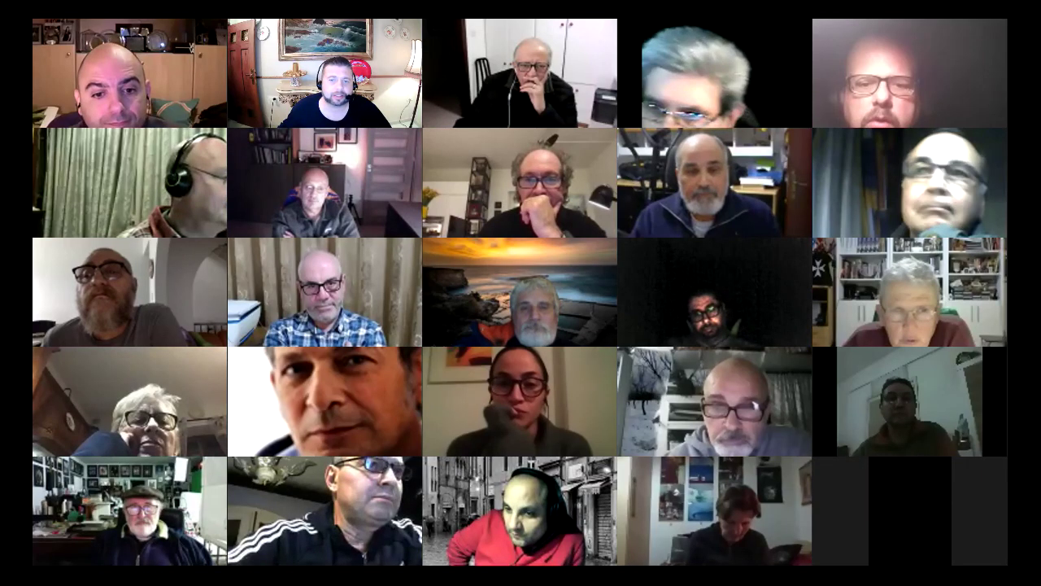
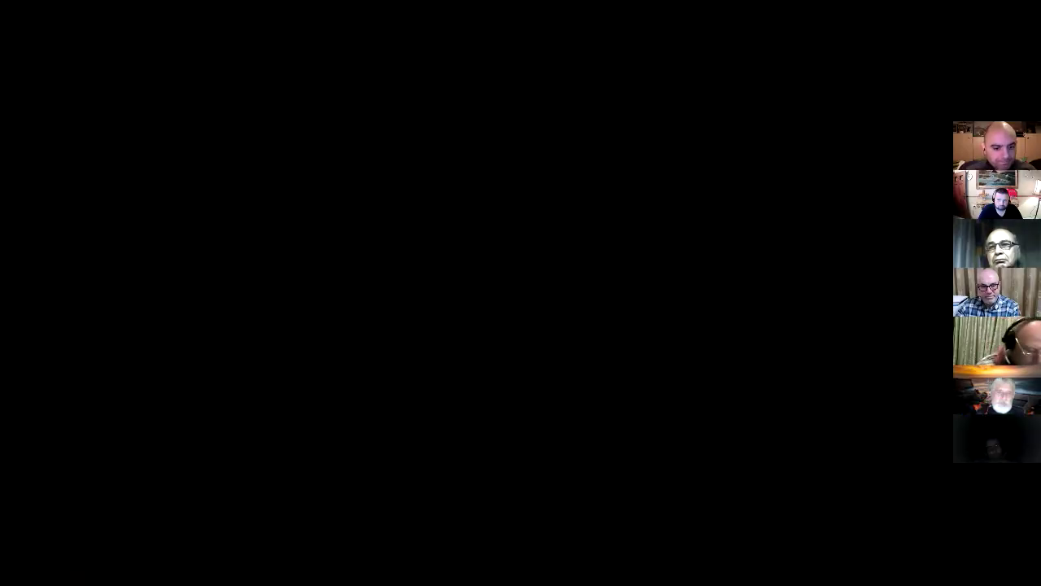
Switch to Adobe Bridge, inspect Black Cat.jpg in full-screen preview at 100%, and return to the collection
mouse_move(451, 561)
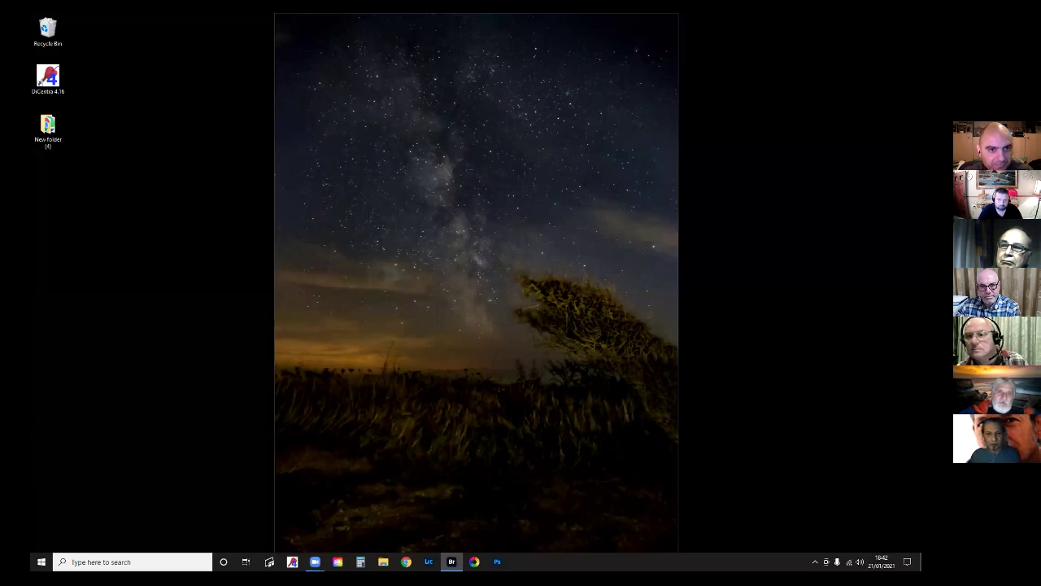
left_click(452, 561)
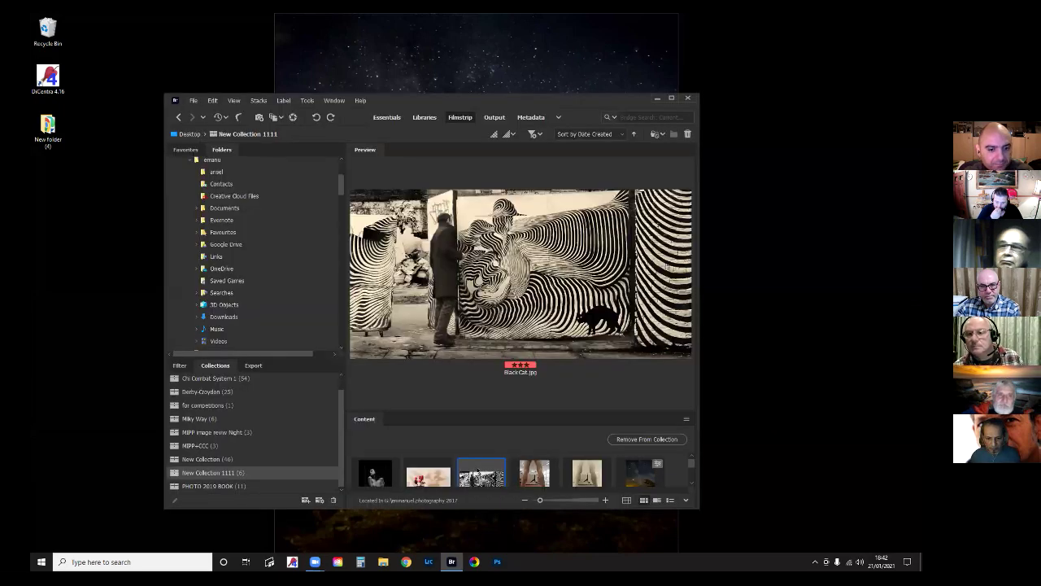
key("space")
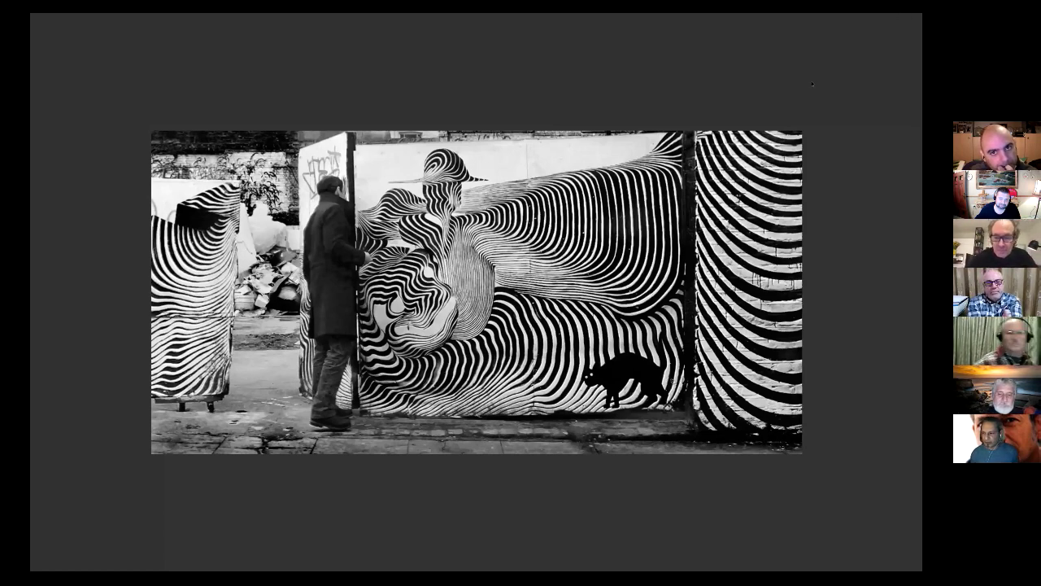
scroll(375, 537, "up", 1)
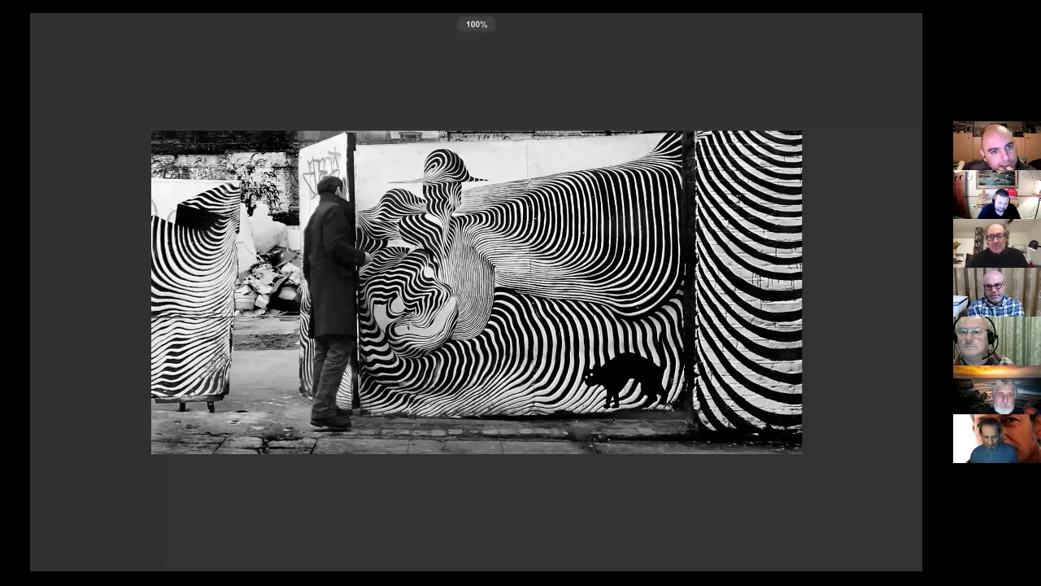
key("Escape")
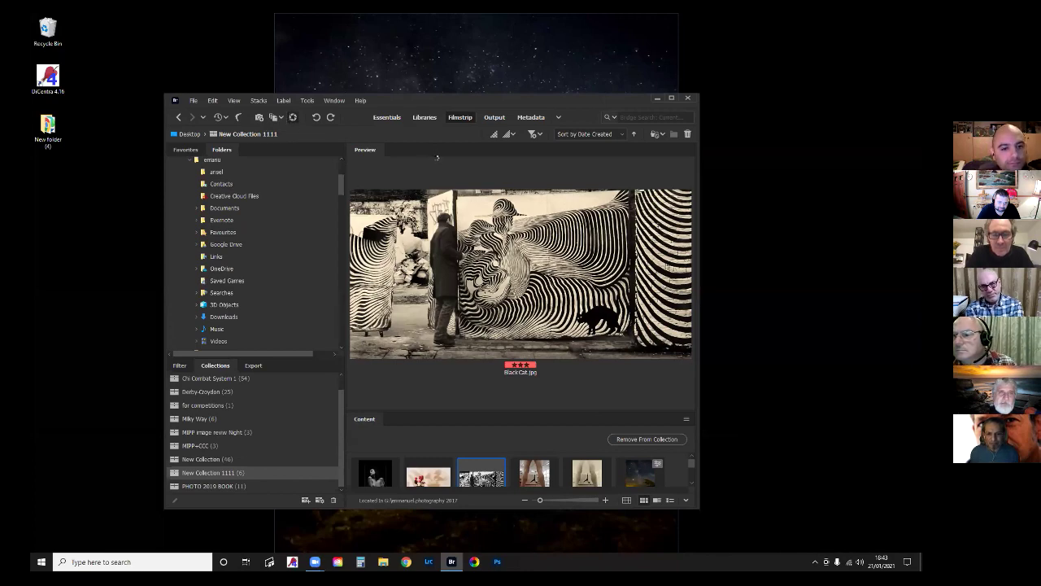
Open Black Cat.jpg in Camera Raw and try cropping off the striped panels on both sides, to 969 x 694
key("ctrl+r")
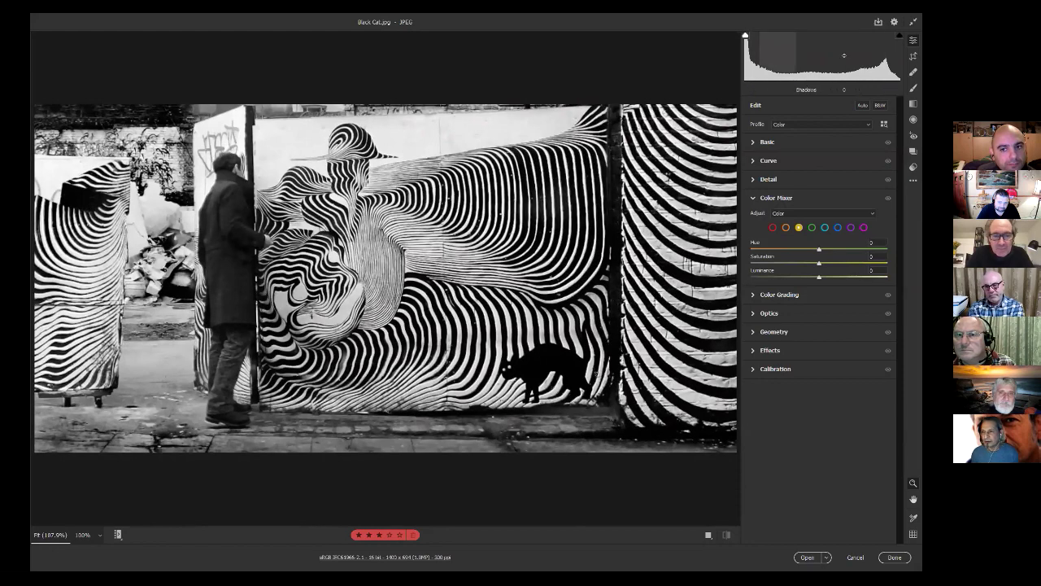
left_click(912, 57)
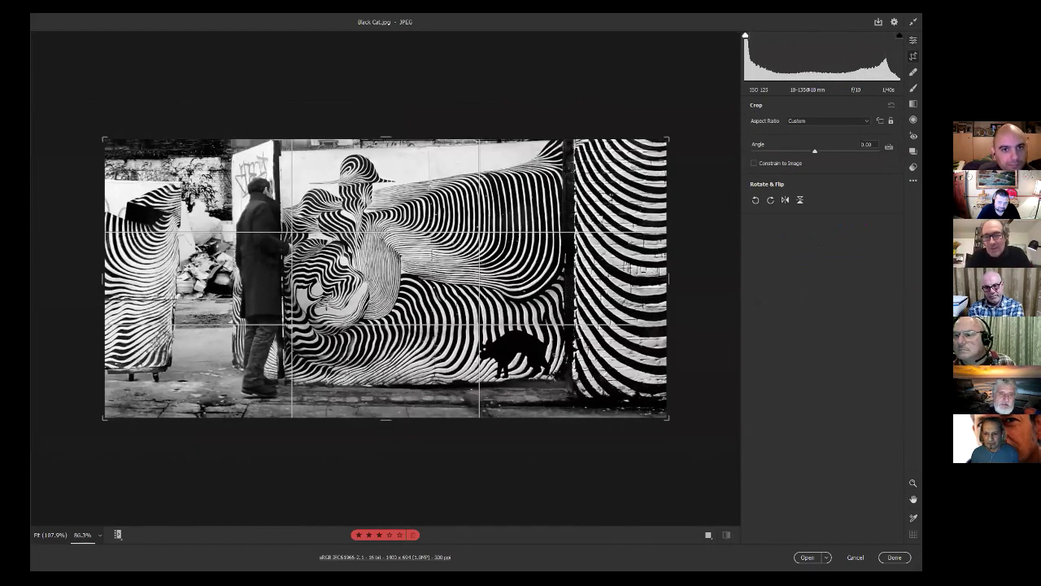
left_click_drag(669, 278, 615, 268)
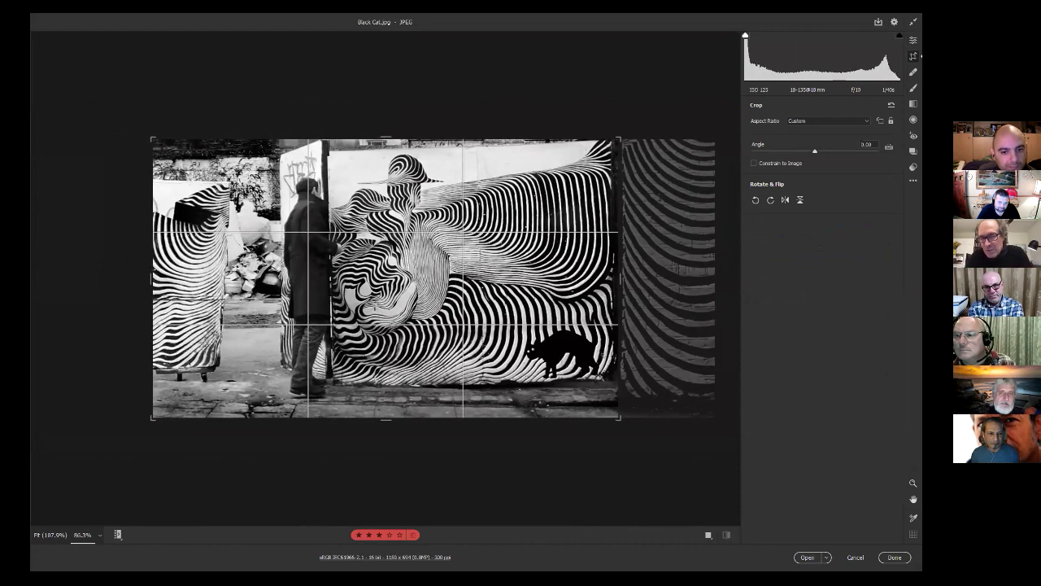
left_click_drag(167, 265, 184, 262)
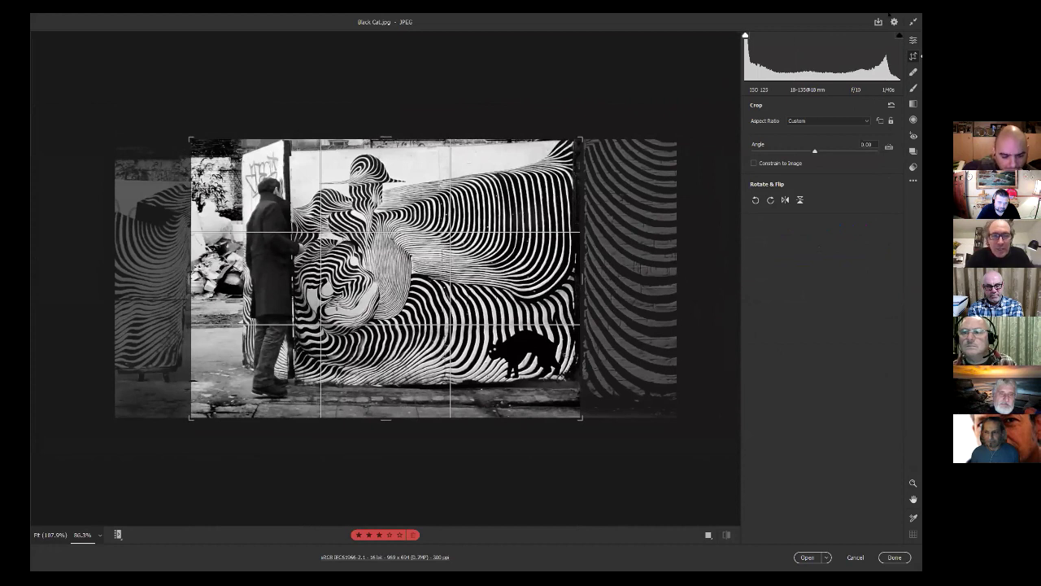
left_click(913, 40)
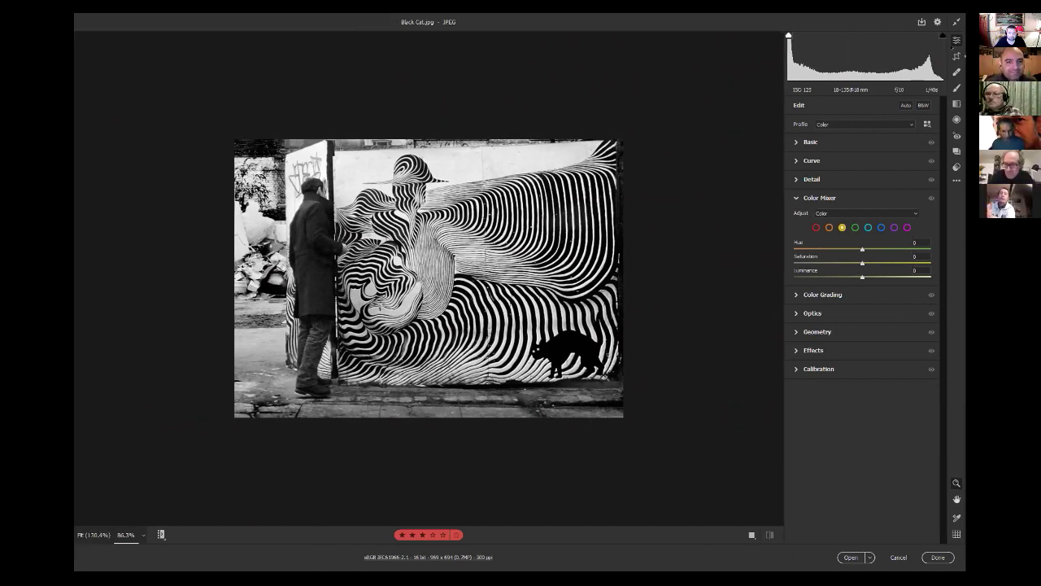
Undo the crop of the left panel and extend the crop back over the right striped panel to the full frame
key("ctrl+z")
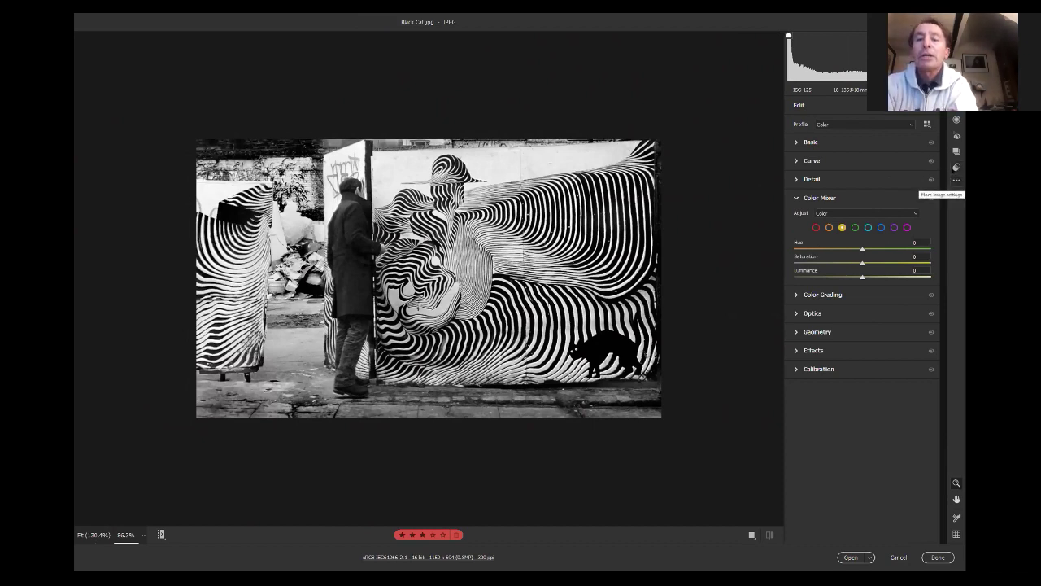
key("c")
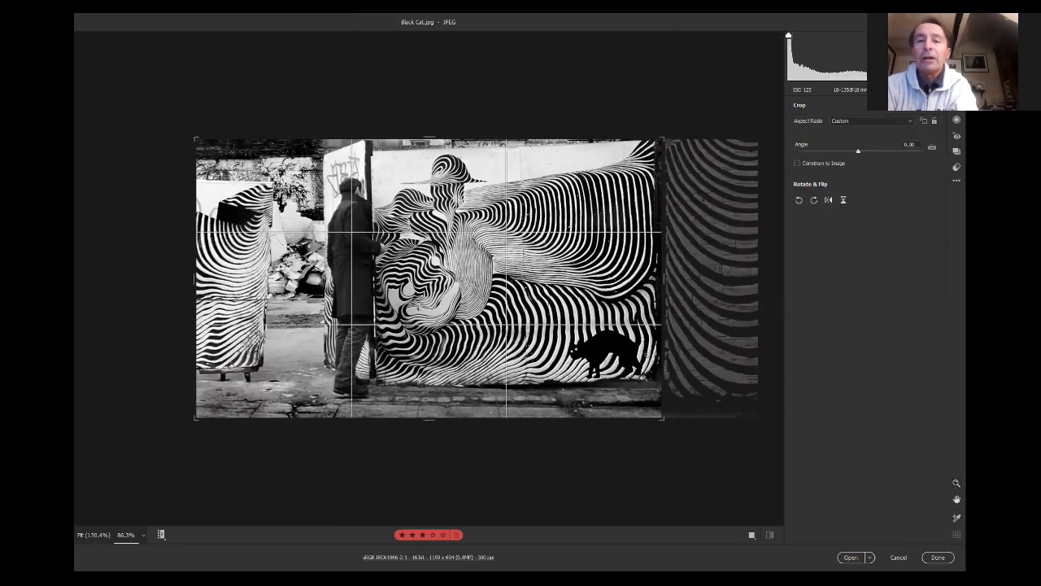
left_click_drag(662, 279, 746, 277)
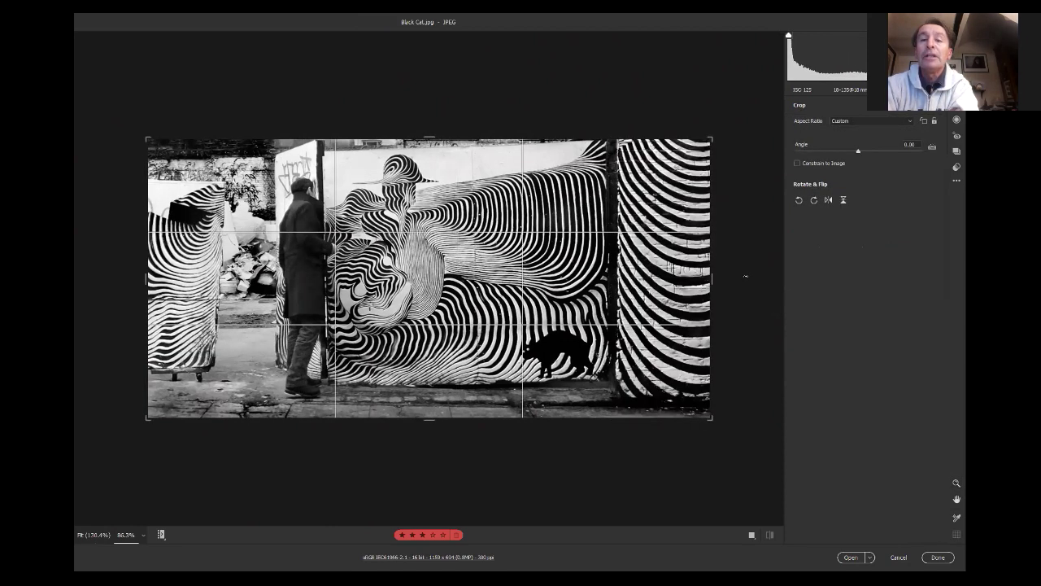
key("Return")
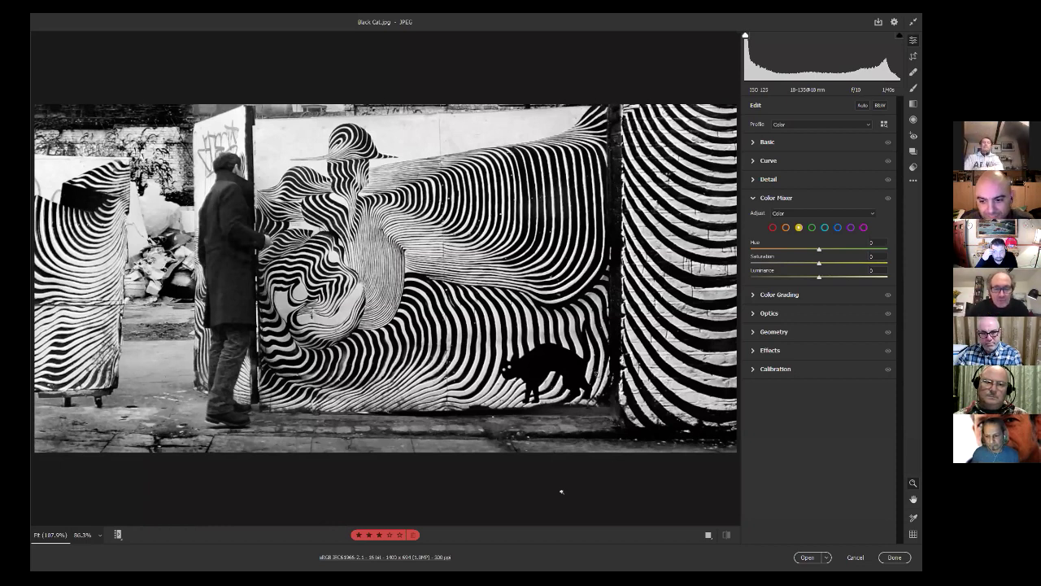
Cancel the Camera Raw edit and view Black Cat.jpg in full-screen preview
left_click(852, 558)
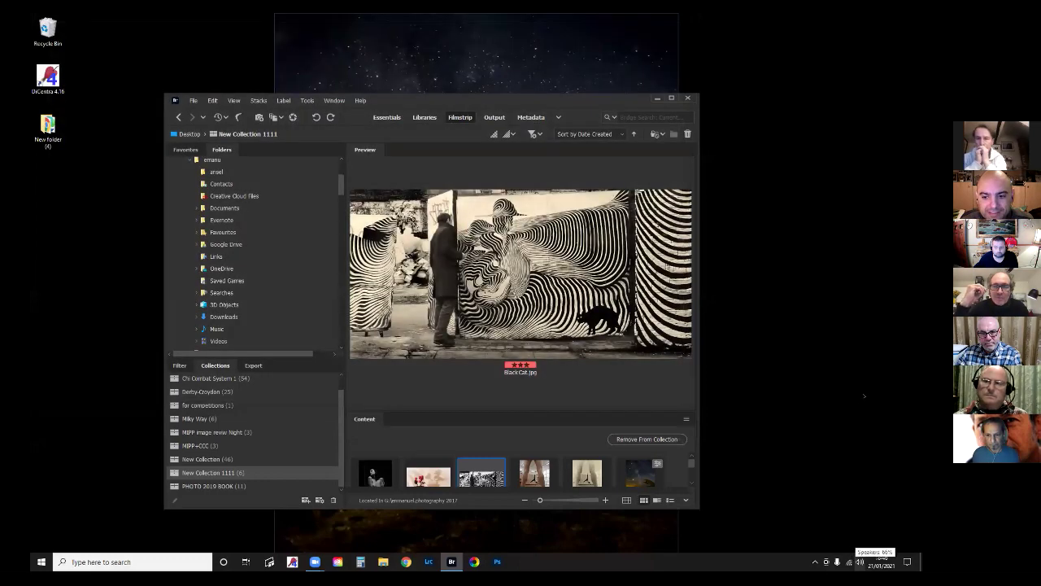
key("space")
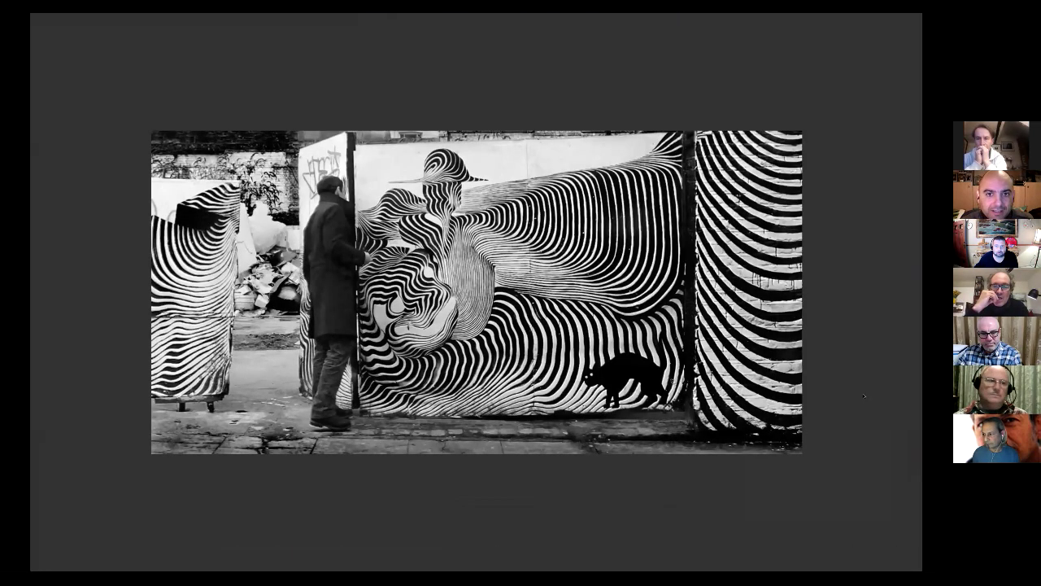
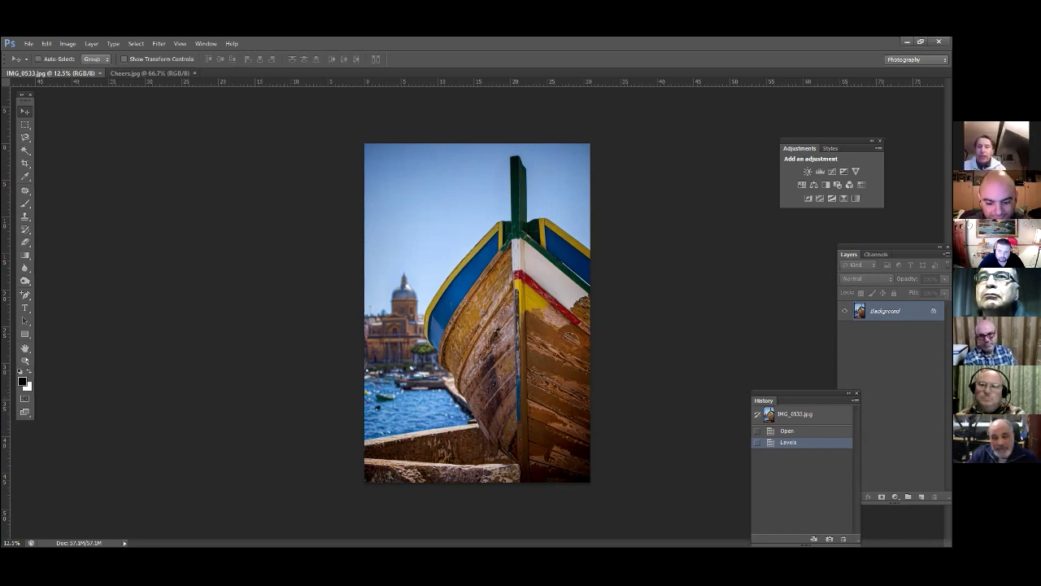
Activate the Zoom tool for inspecting the boat photo IMG_0533.jpg
left_click(24, 360)
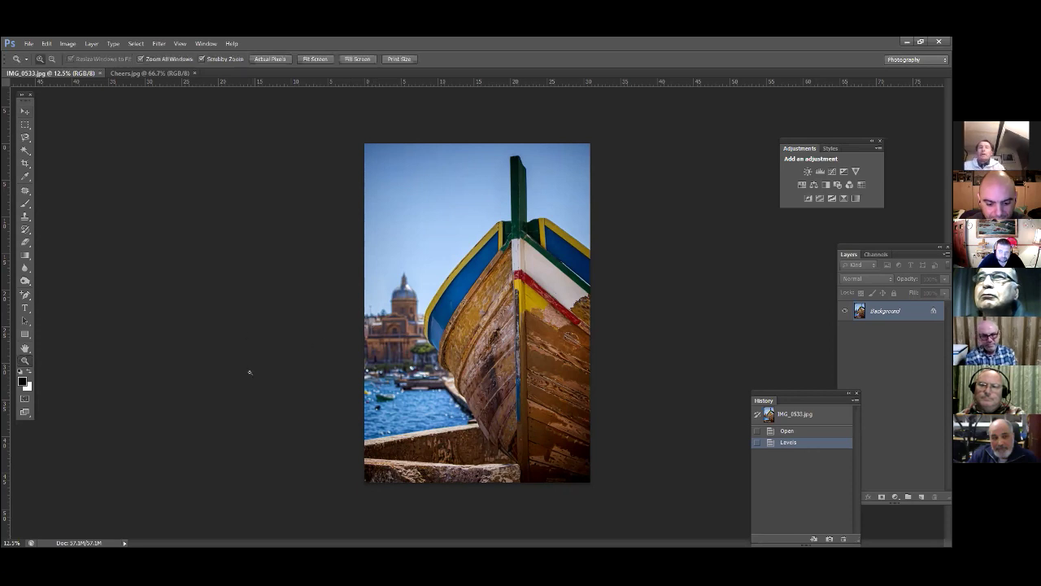